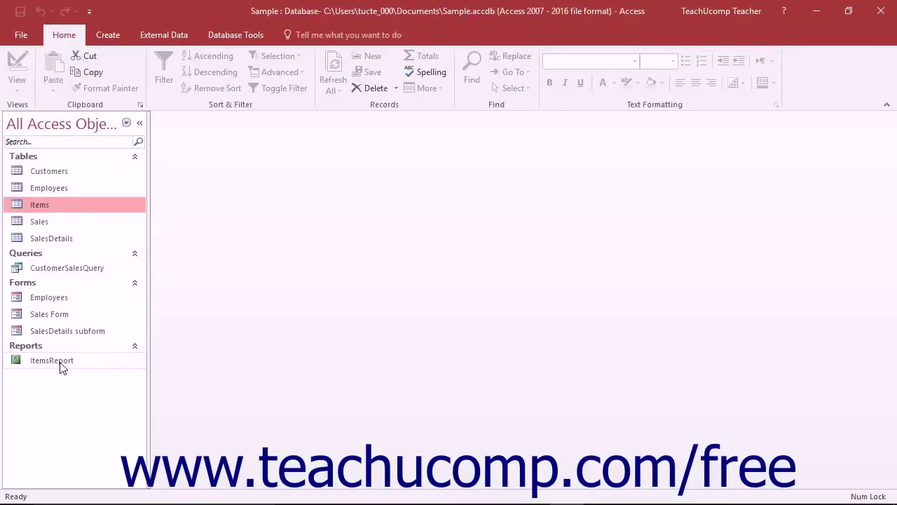
# Select ItemsReport in the Navigation Pane and open it in Design View.
pyautogui.click(62, 364)
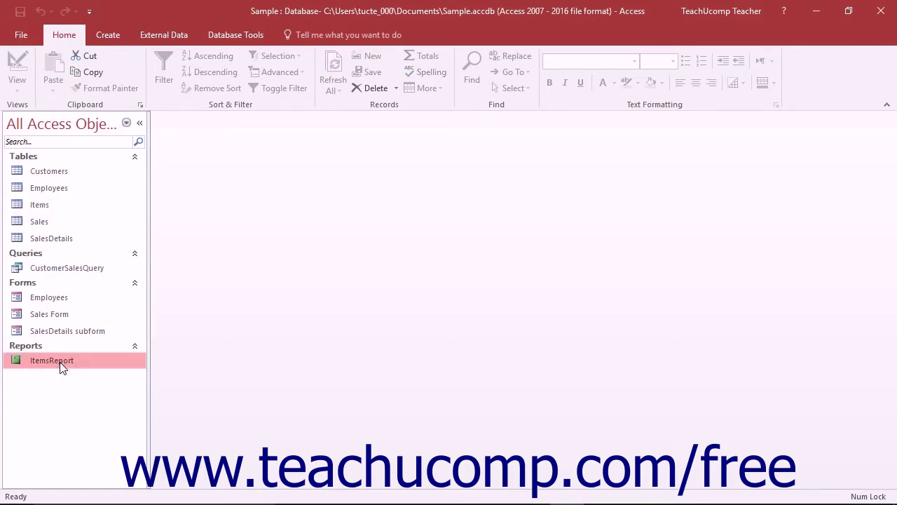
pyautogui.hotkey('ctrl', 'Return')
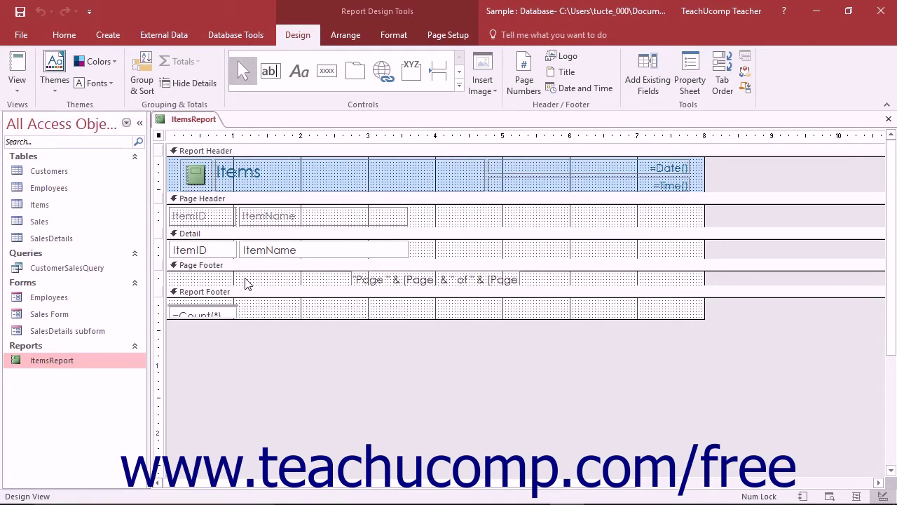
# Close ItemsReport and start a blank Report1 with Report Design.
pyautogui.click(889, 120)
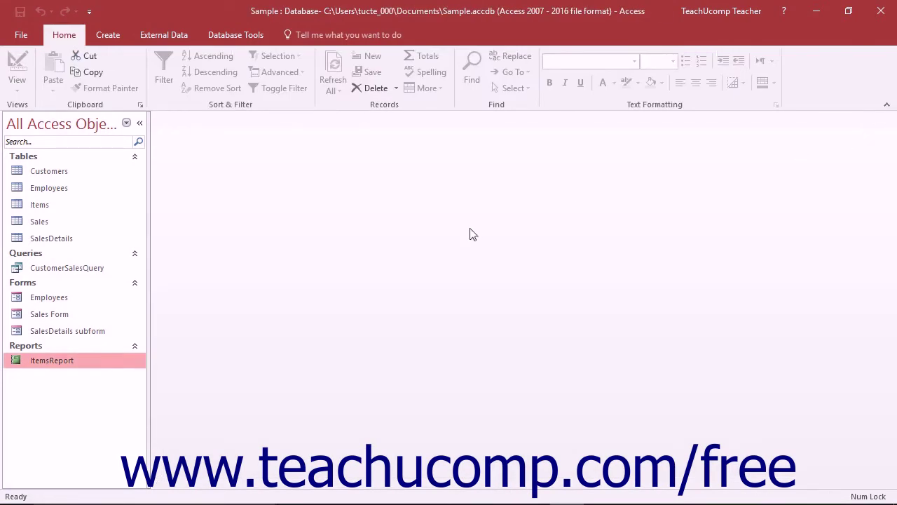
pyautogui.click(117, 40)
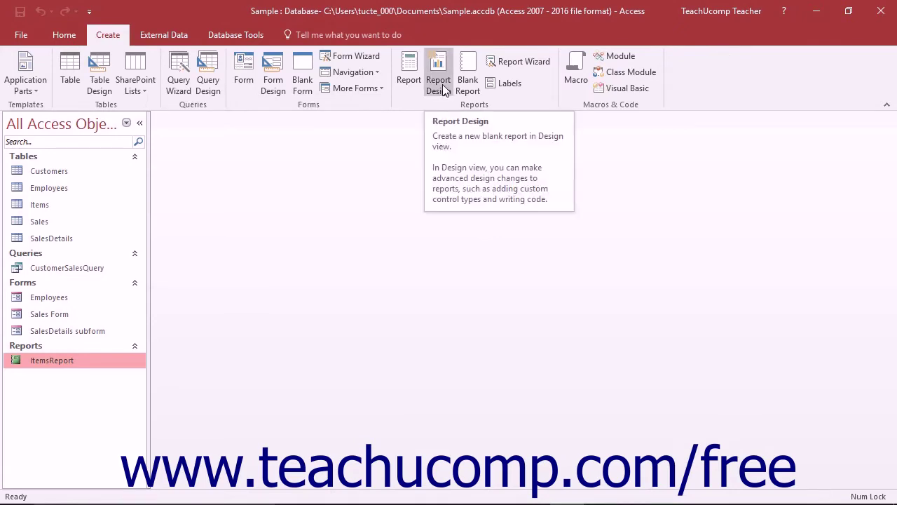
pyautogui.click(440, 85)
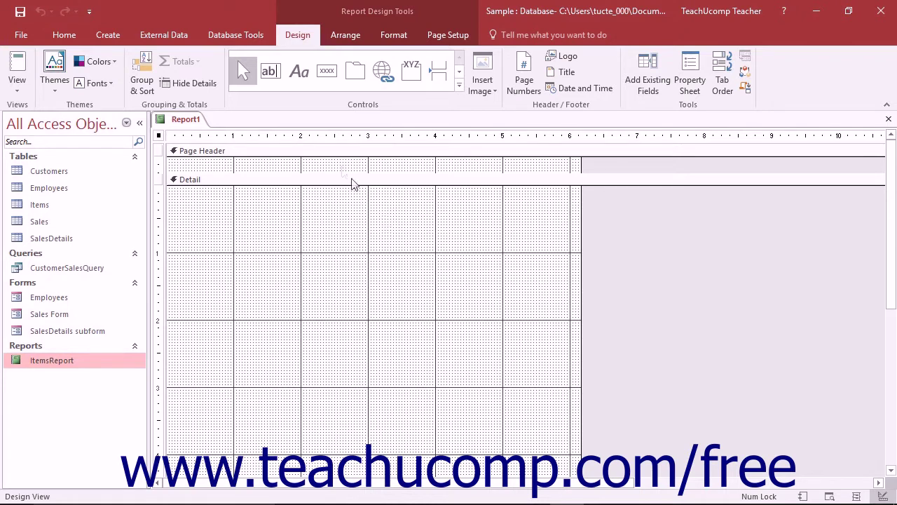
# Drag the Page Footer bar up to shrink Detail to about 3 inches, then show the empty Field List.
pyautogui.click(342, 151)
pyautogui.click(331, 181)
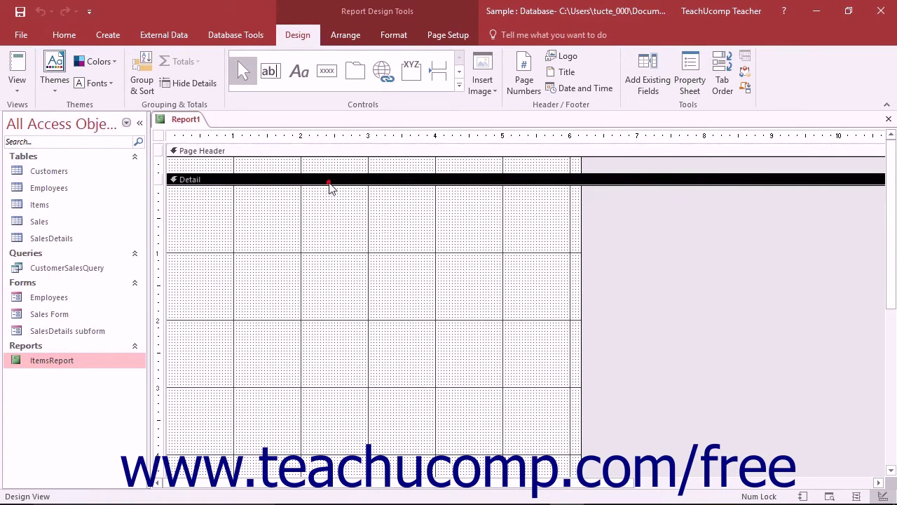
pyautogui.scroll(-5, 320, 230)
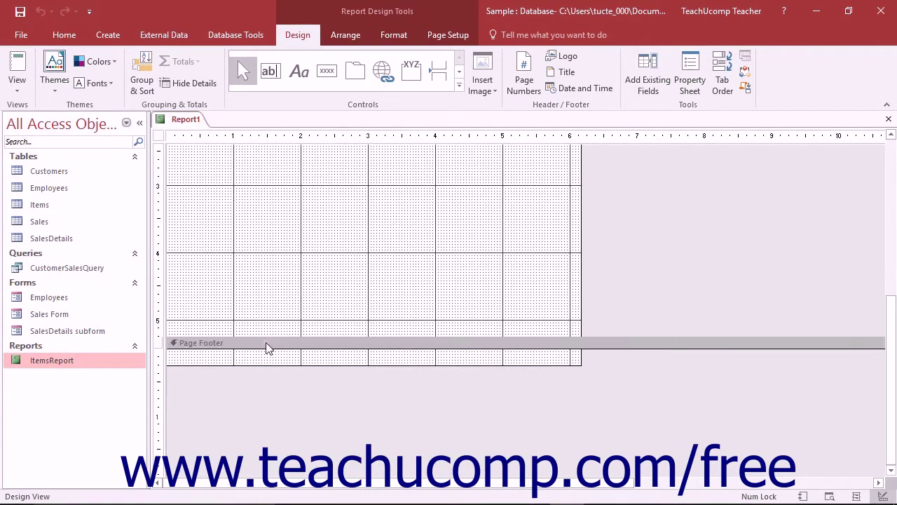
pyautogui.click(267, 342)
pyautogui.moveTo(266, 338); pyautogui.dragTo(277, 190)
pyautogui.scroll(3, 323, 232)
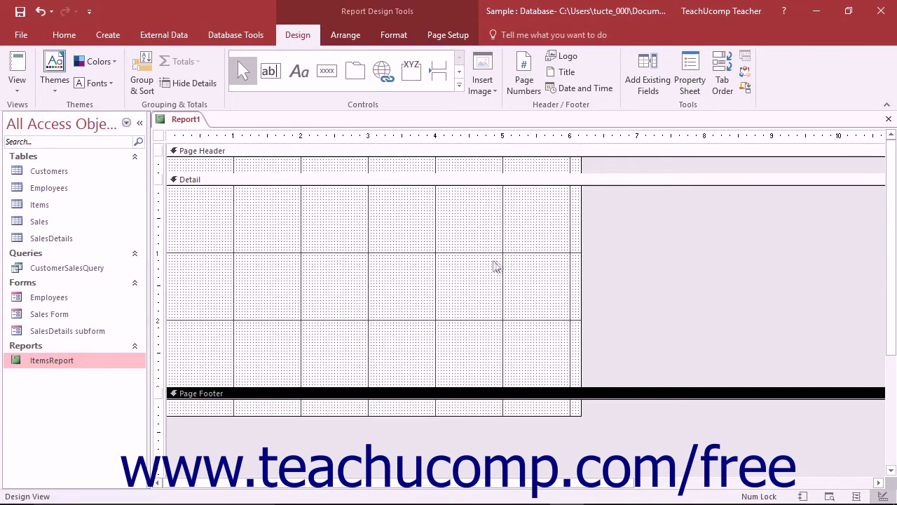
pyautogui.click(653, 90)
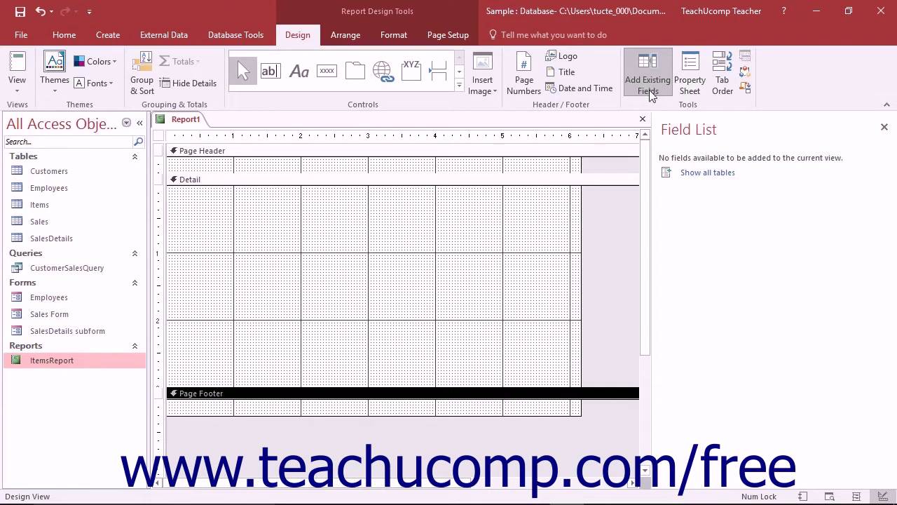
# Set the Report's Record Source to CustomerSalesQuery in the Property Sheet's Data tab.
pyautogui.click(685, 88)
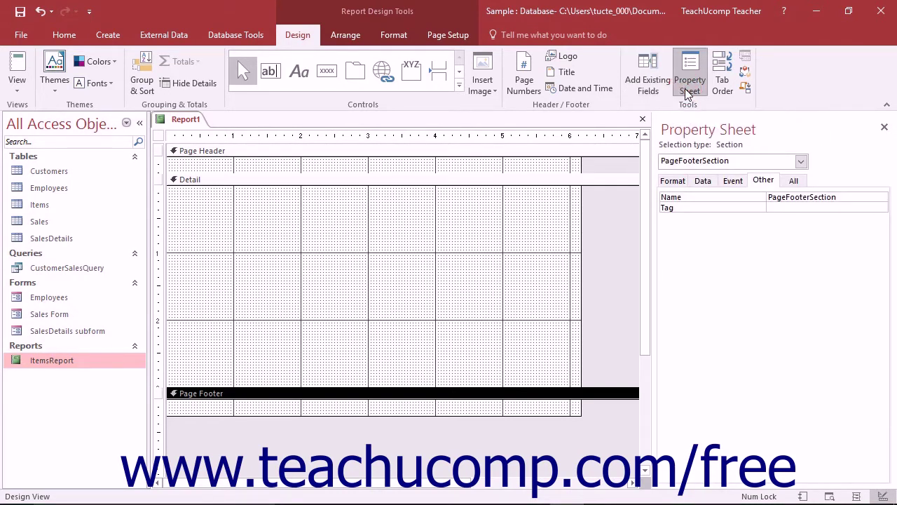
pyautogui.click(800, 161)
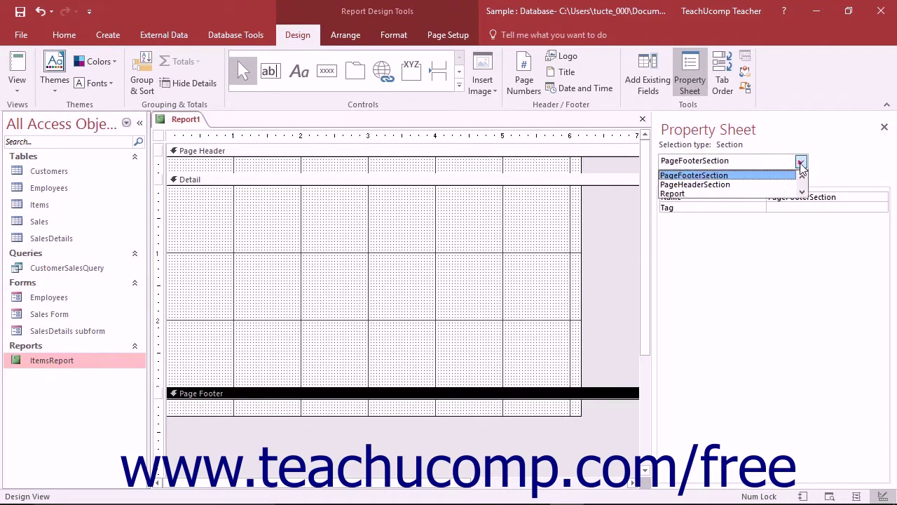
pyautogui.click(781, 194)
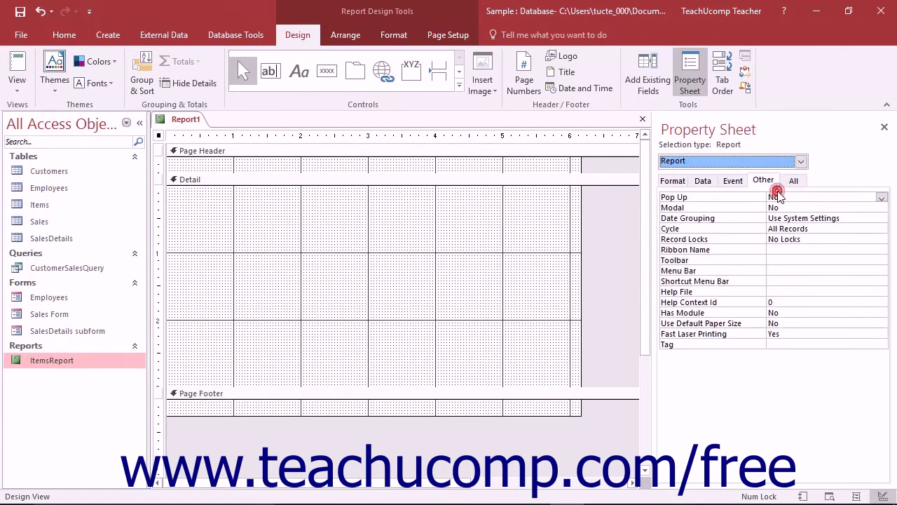
pyautogui.click(712, 184)
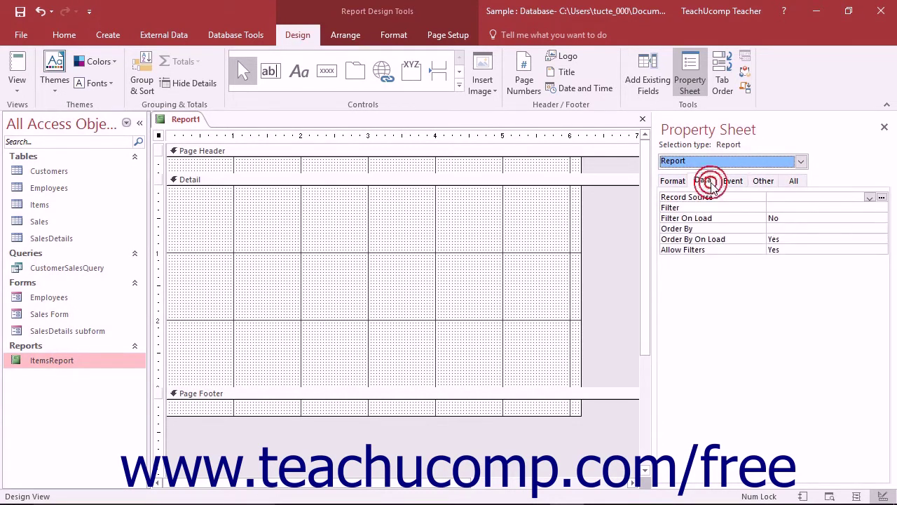
pyautogui.click(780, 196)
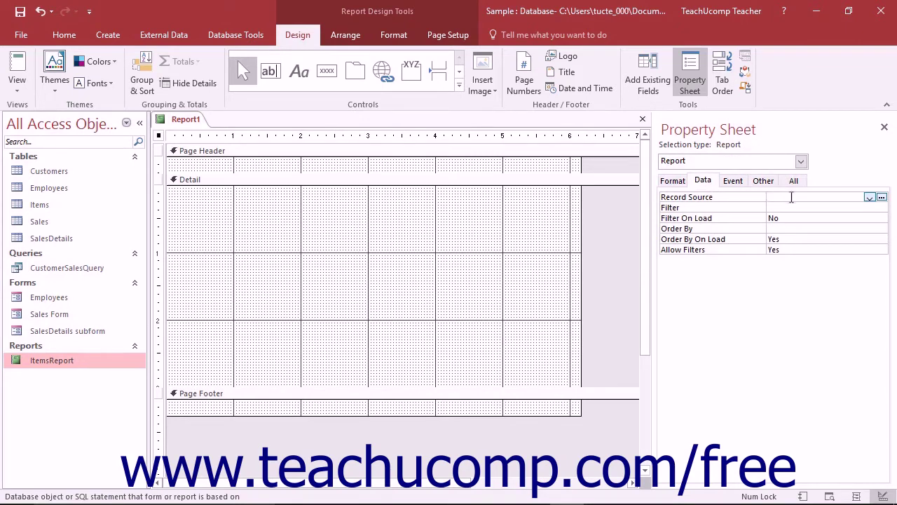
pyautogui.click(870, 198)
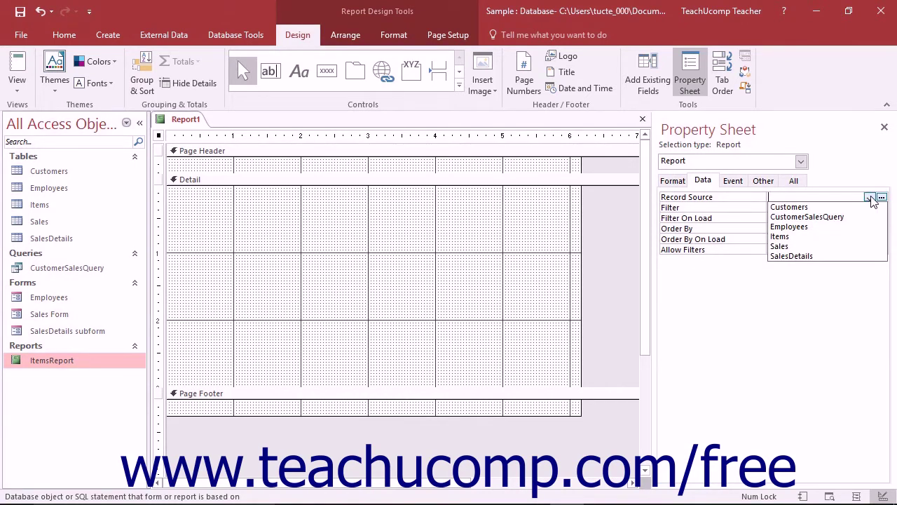
pyautogui.click(851, 217)
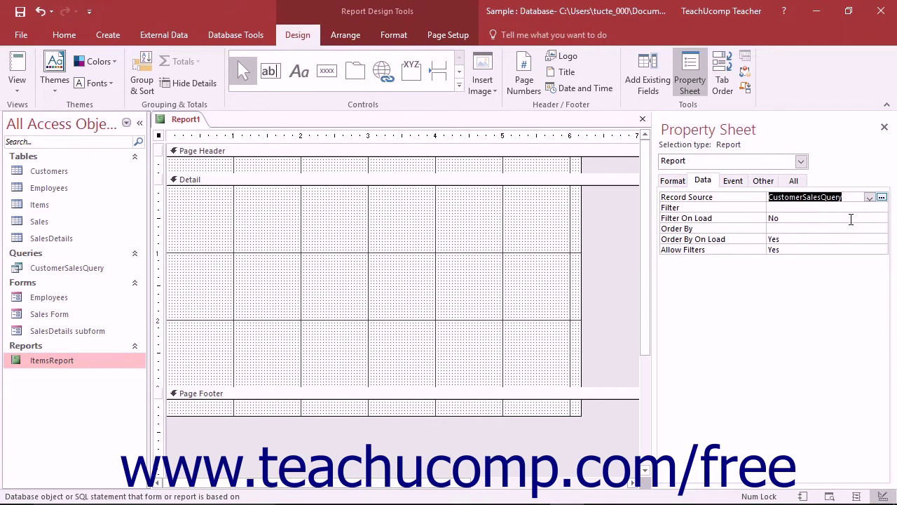
# Drag SaleID from CustomerSalesQuery's Field List into the Detail section, between Page Header and Page Footer.
pyautogui.click(658, 95)
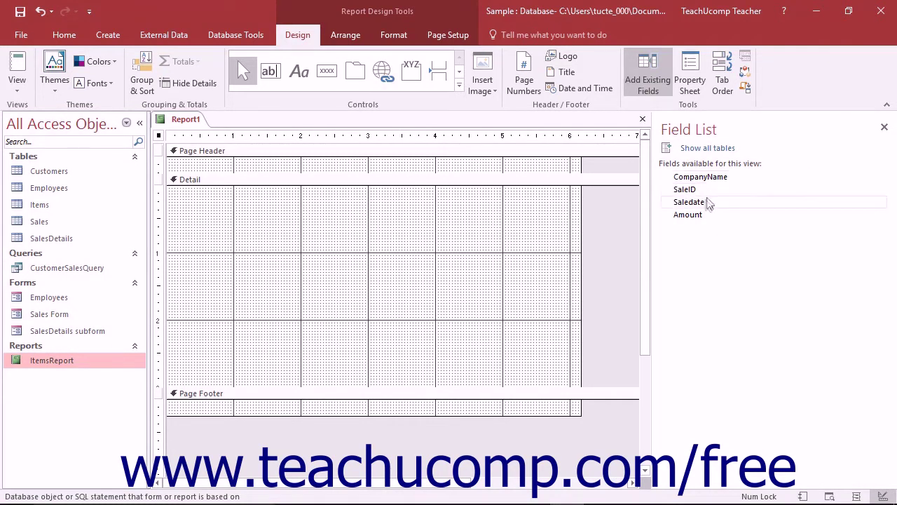
pyautogui.moveTo(698, 195); pyautogui.dragTo(210, 208)
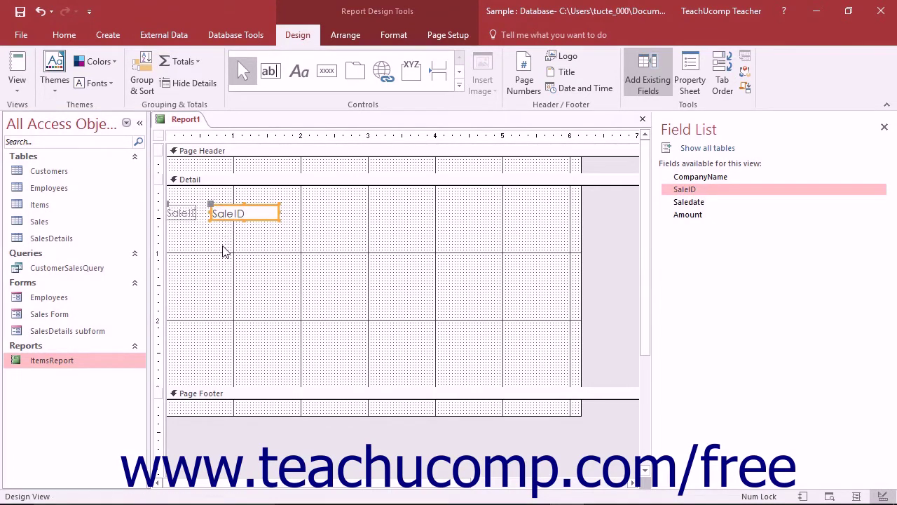
pyautogui.click(229, 152)
pyautogui.click(237, 394)
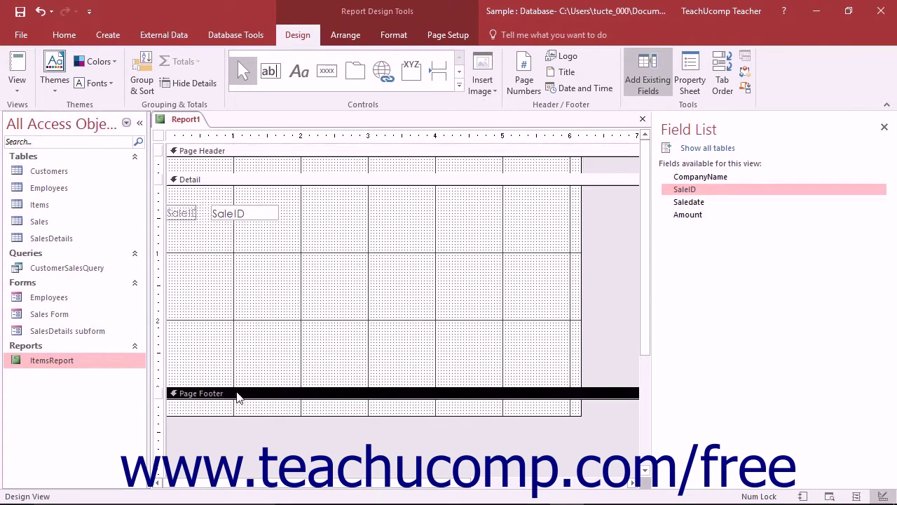
# Add Report Header/Footer sections from the section bar's right-click menu and compare the section bars.
pyautogui.rightClick(284, 153)
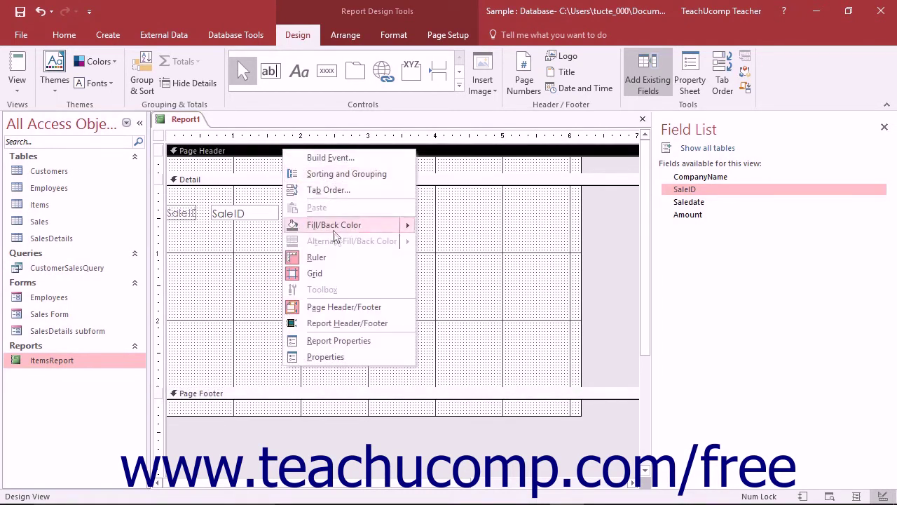
pyautogui.click(341, 323)
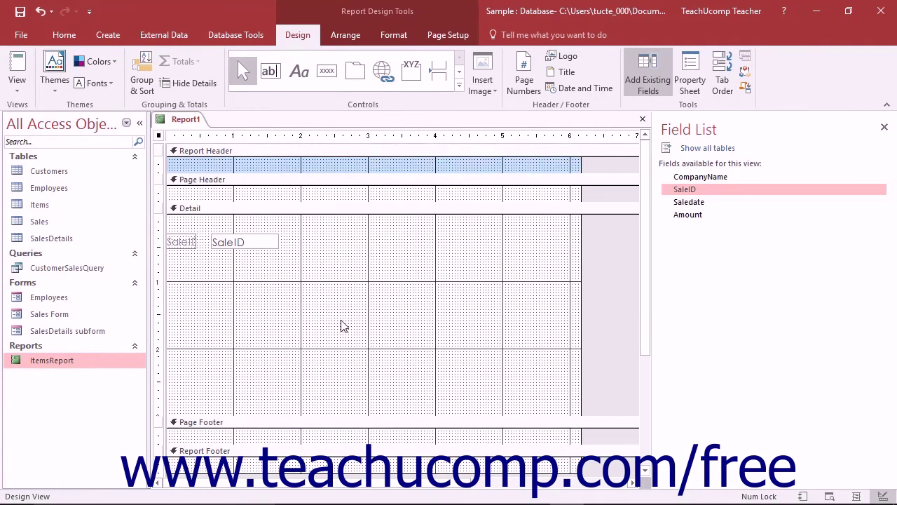
pyautogui.click(296, 153)
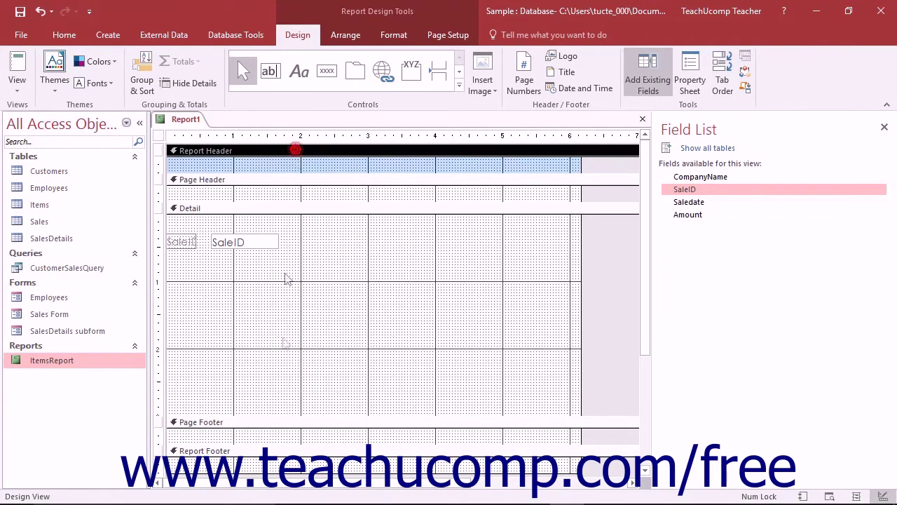
pyautogui.click(273, 463)
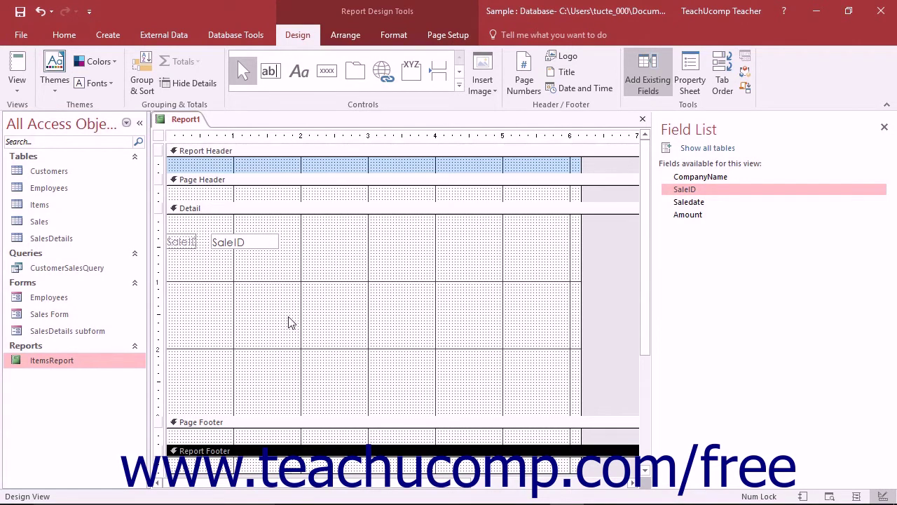
pyautogui.click(281, 157)
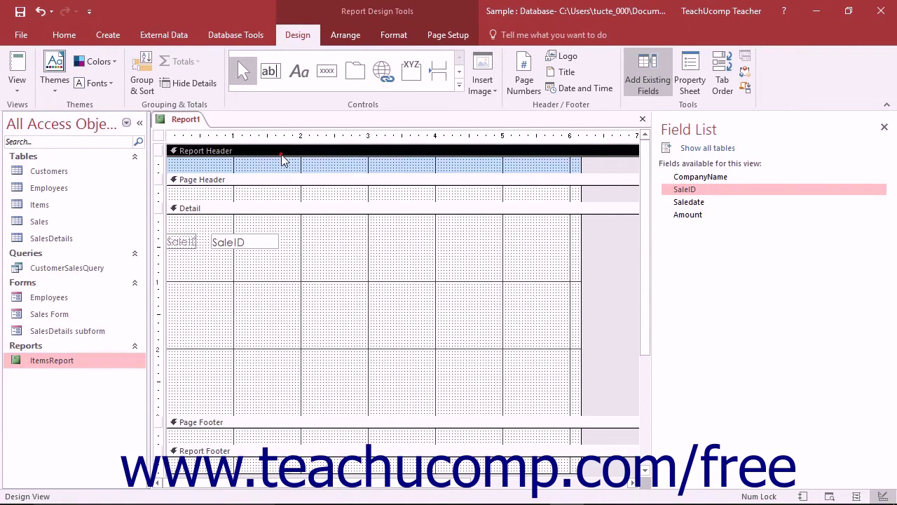
pyautogui.click(275, 451)
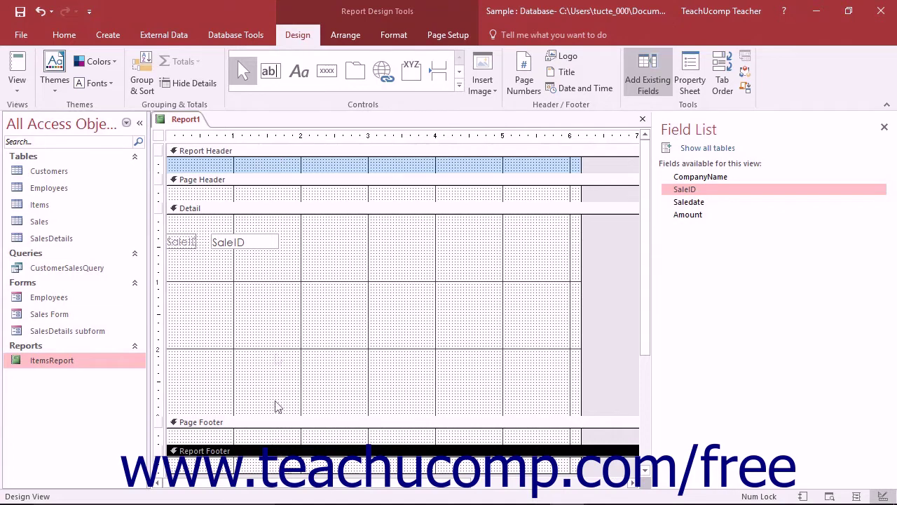
pyautogui.click(275, 211)
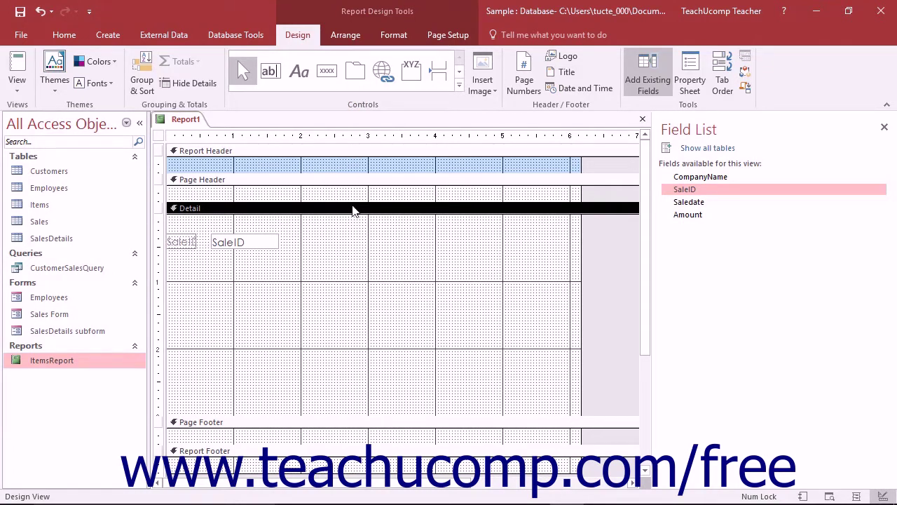
pyautogui.click(310, 80)
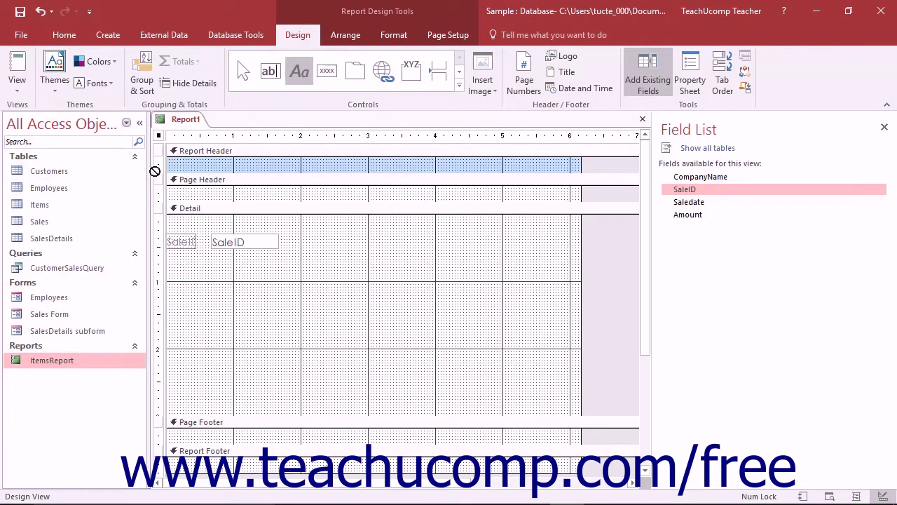
# Draw a label across the Report Header reading 'Customer Sales Report'.
pyautogui.moveTo(171, 158); pyautogui.dragTo(368, 178)
pyautogui.write('Customer Sales Report')
pyautogui.click(386, 173)
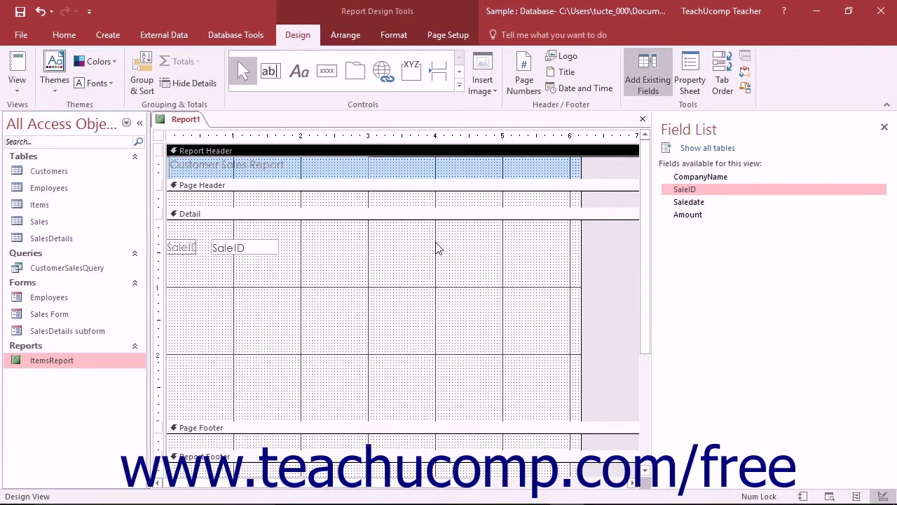
# Switch Report1 to Print Preview and view it as Two Pages, then One Page.
pyautogui.click(20, 89)
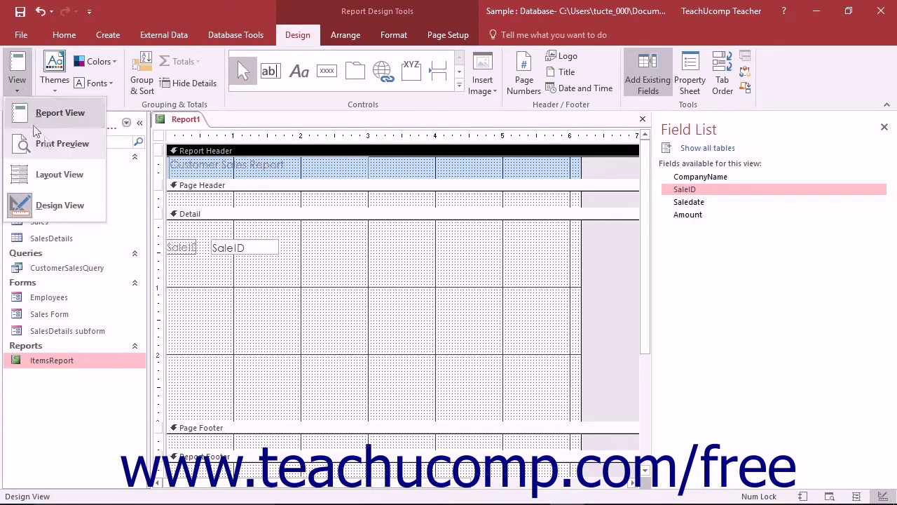
pyautogui.click(49, 144)
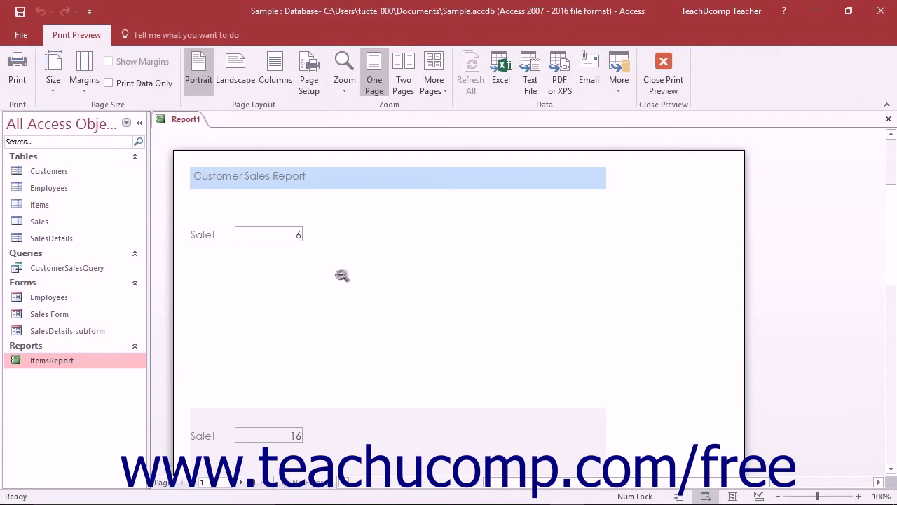
pyautogui.scroll(-1, 379, 285)
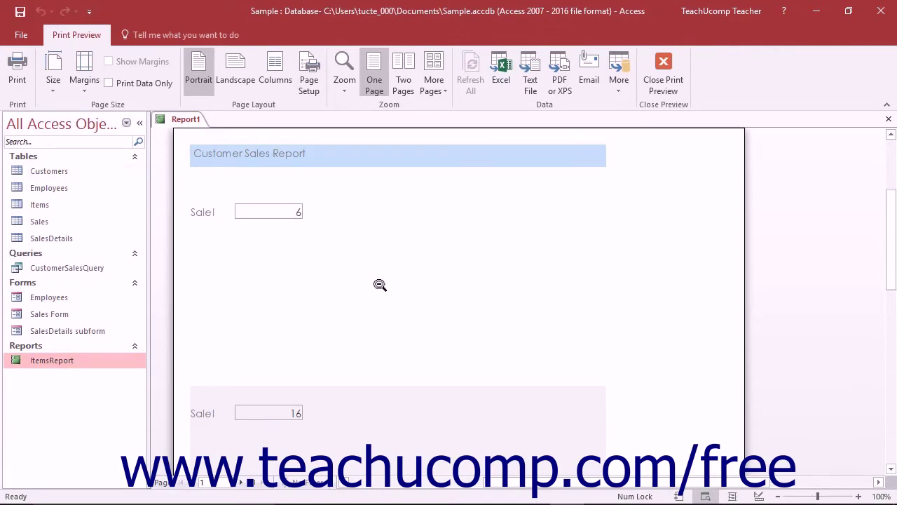
pyautogui.scroll(2, 380, 284)
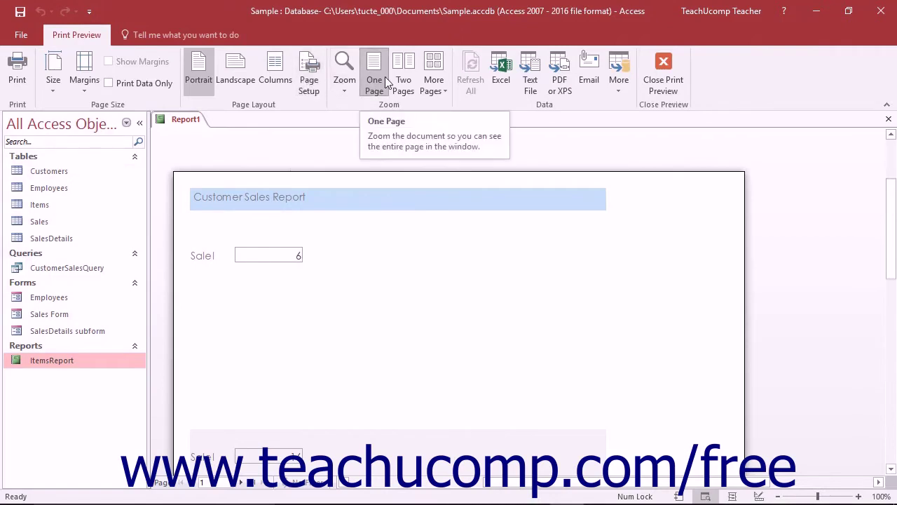
pyautogui.click(412, 80)
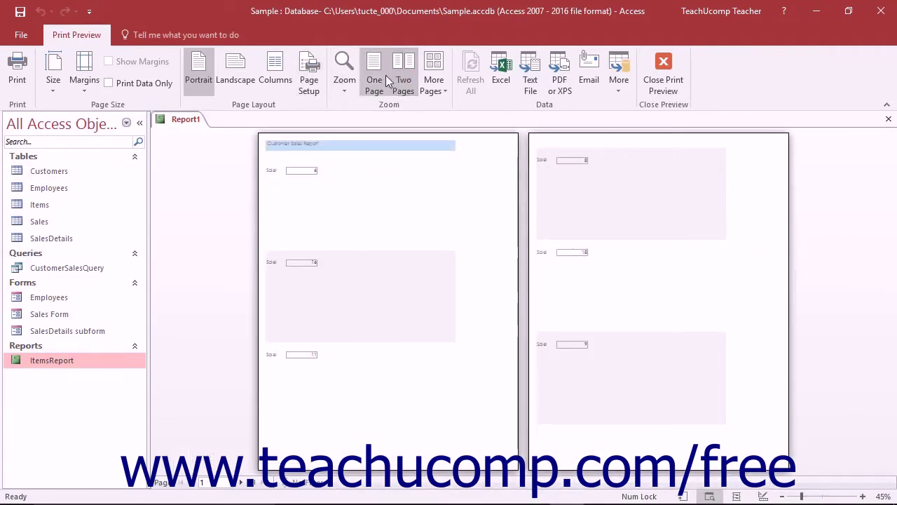
pyautogui.click(379, 81)
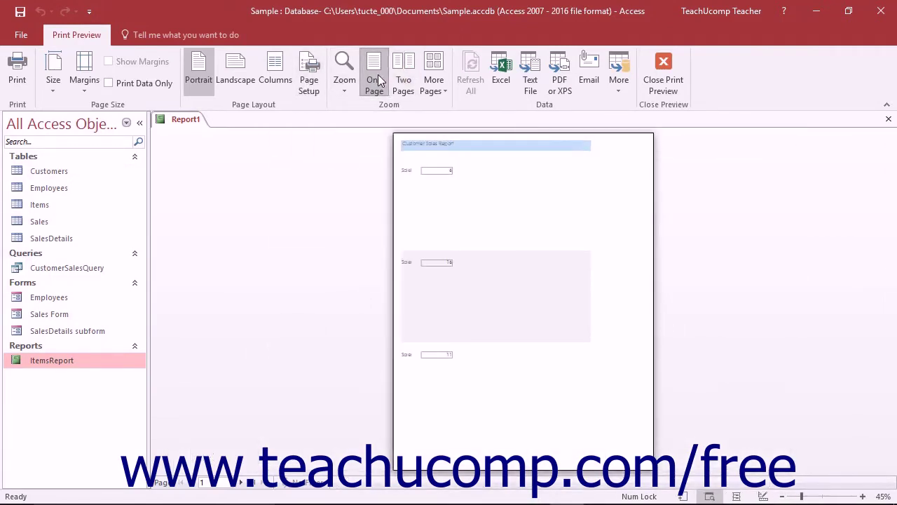